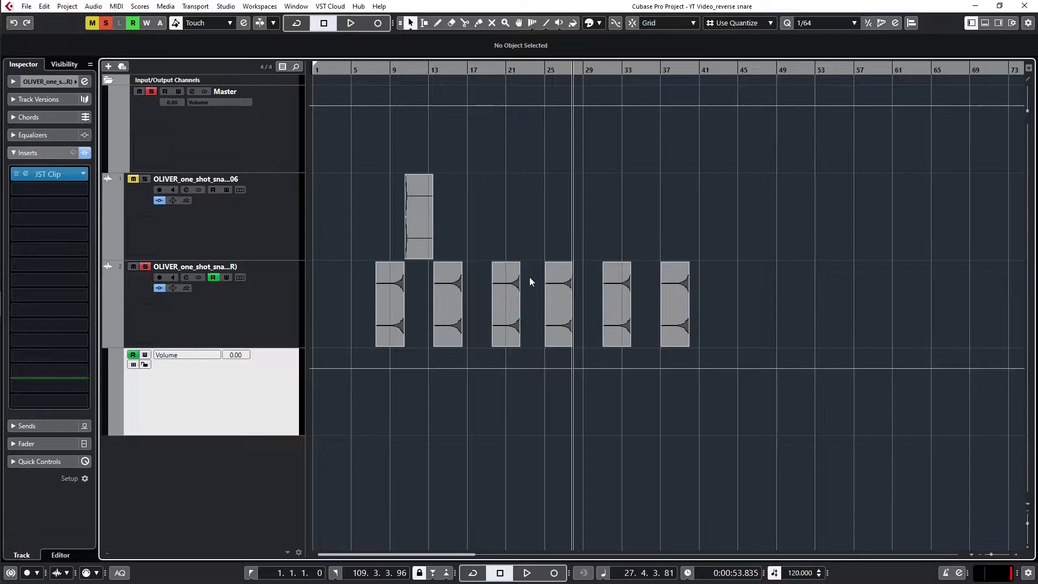
# Step: Range-select the volume automation beneath the first reverse snare event and lower it to about -3 dB
pyautogui.scroll(4, 393, 363)
pyautogui.rightClick(390, 368)
pyautogui.click(402, 369)
pyautogui.doubleClick(401, 367)
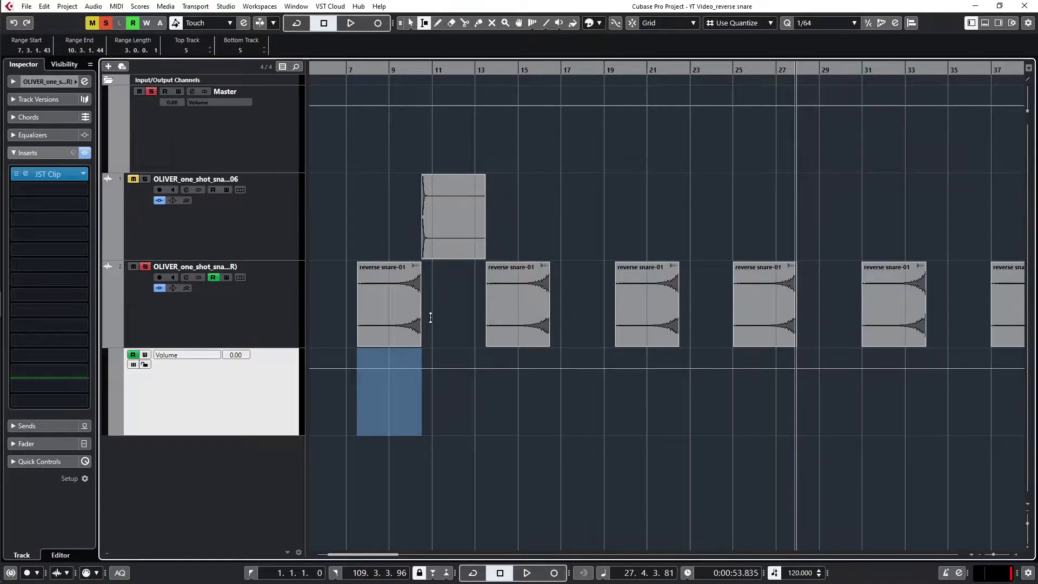
pyautogui.scroll(-3, 397, 364)
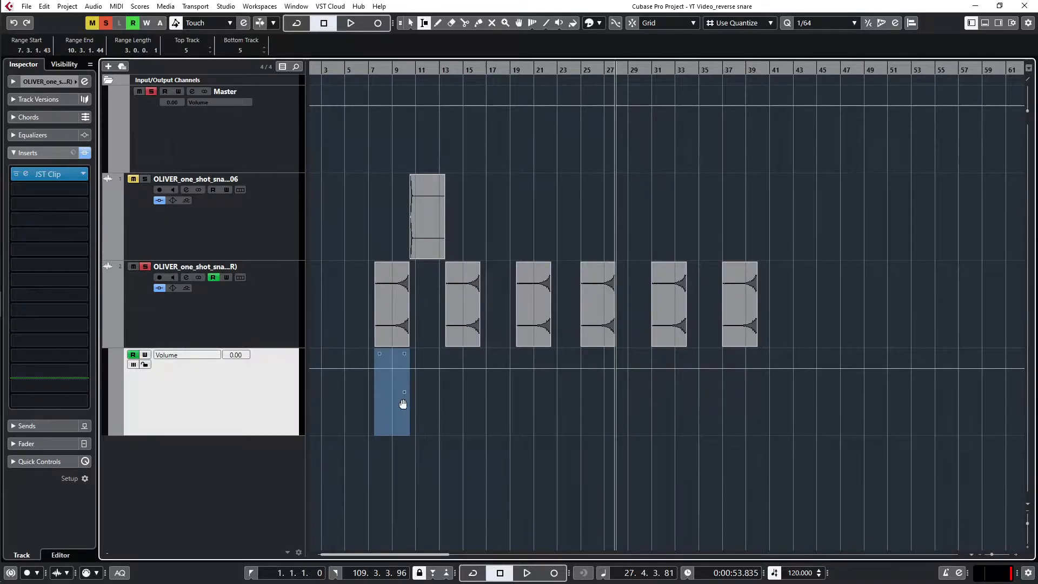
pyautogui.scroll(3, 390, 400)
pyautogui.scroll(-2, 390, 382)
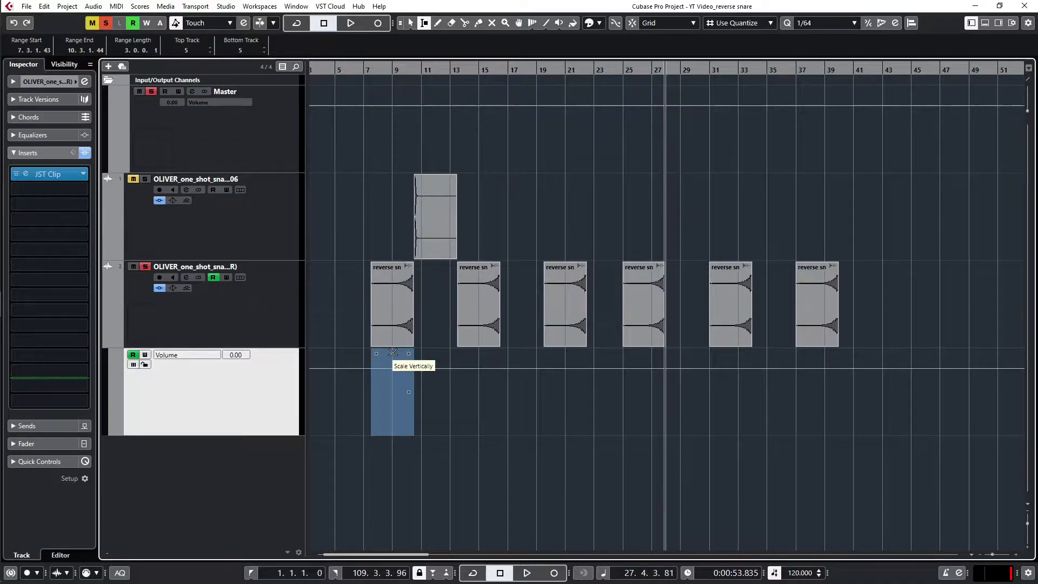
pyautogui.scroll(2, 393, 352)
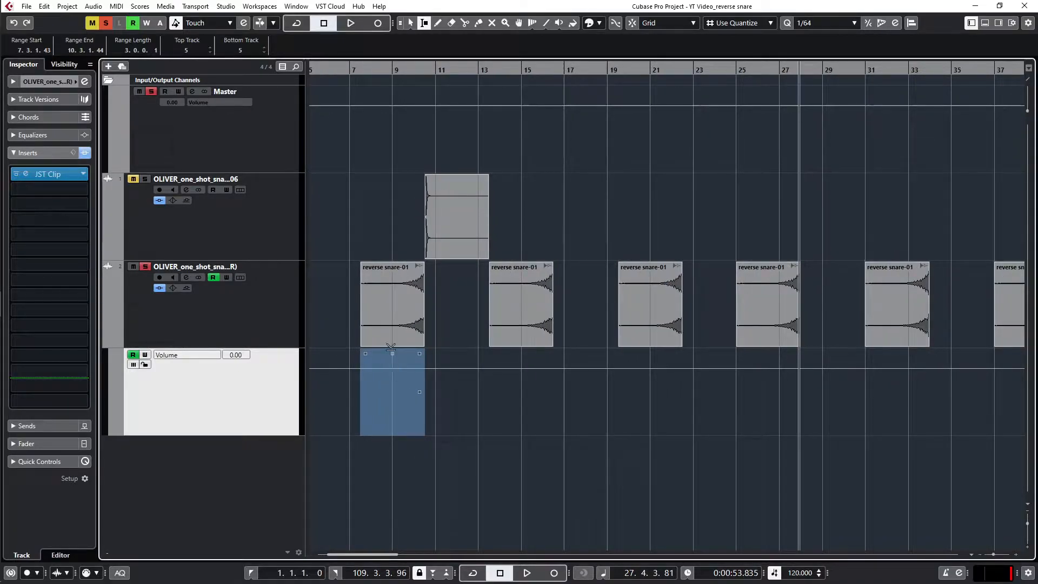
pyautogui.click(393, 364)
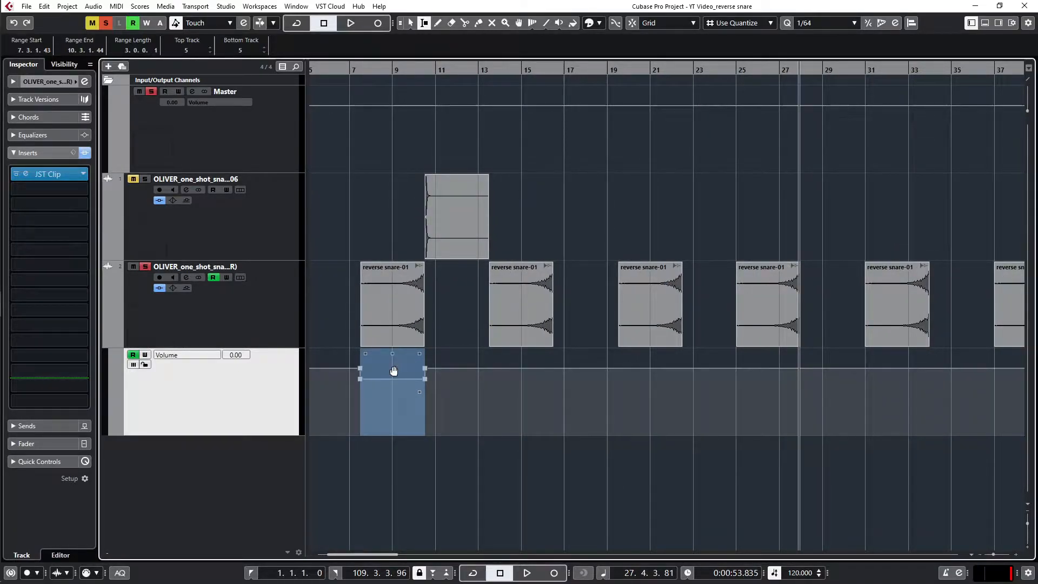
pyautogui.rightClick(401, 378)
pyautogui.click(411, 375)
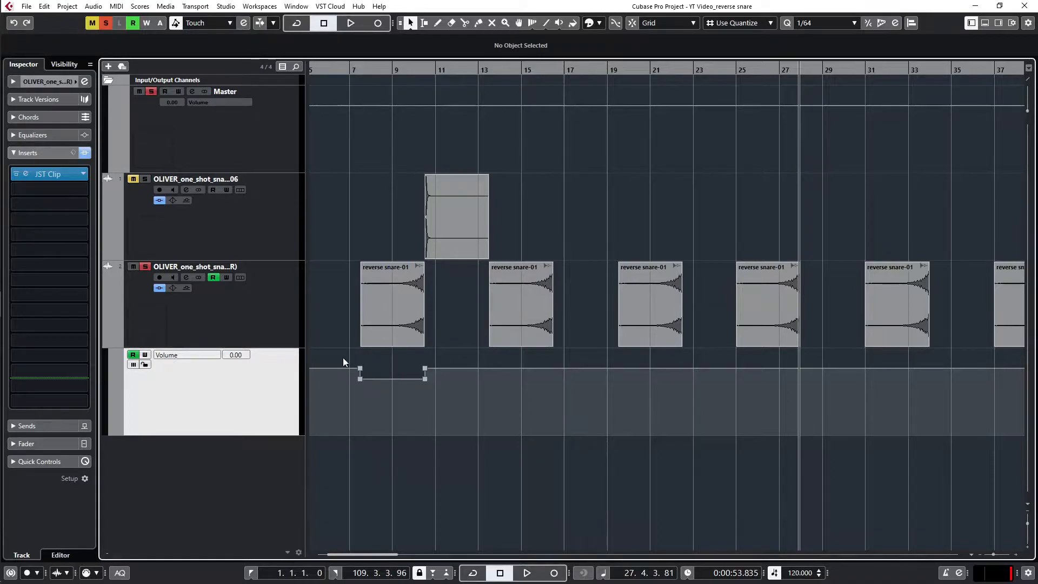
# Step: Copy the volume automation dip three times along the lane, roughly beneath the second to fourth reverse snare events
pyautogui.moveTo(343, 357); pyautogui.dragTo(470, 407)
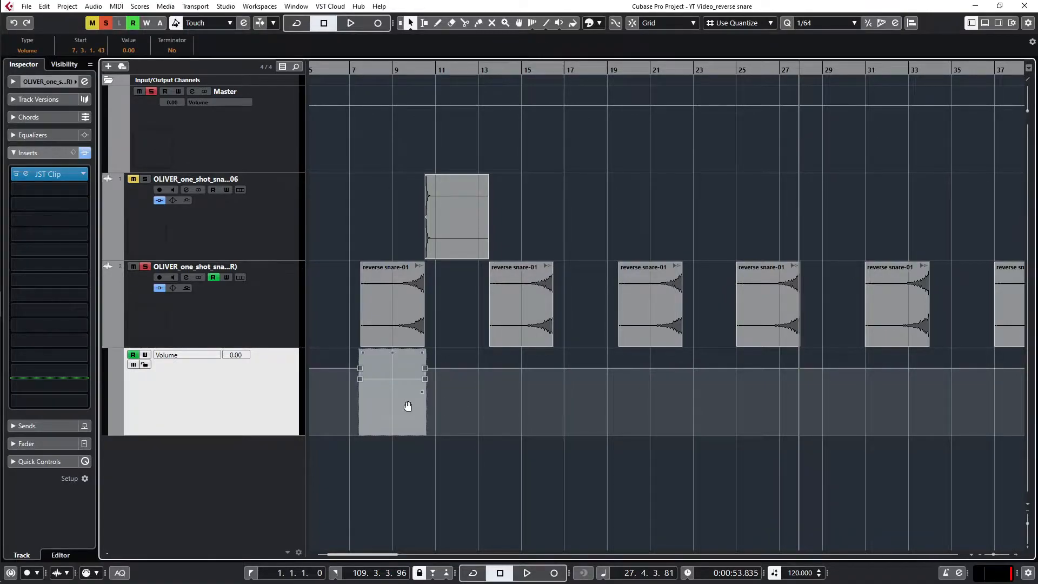
pyautogui.moveTo(408, 399); pyautogui.dragTo(745, 418)
pyautogui.press('g')
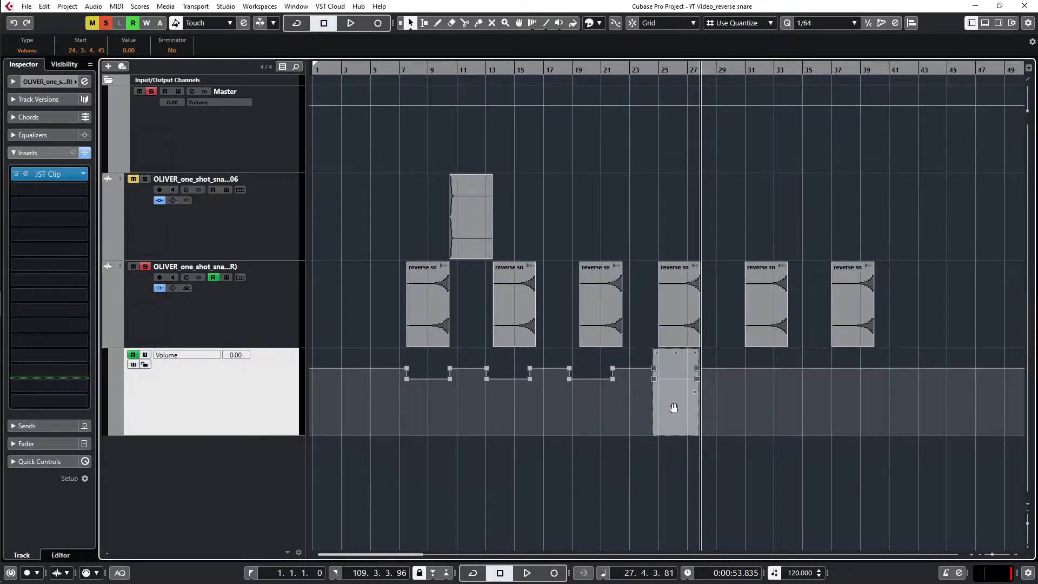
# Step: Duplicate the group of four volume dips, and duplicate the resulting longer run of dips once more
pyautogui.moveTo(398, 363); pyautogui.dragTo(727, 401)
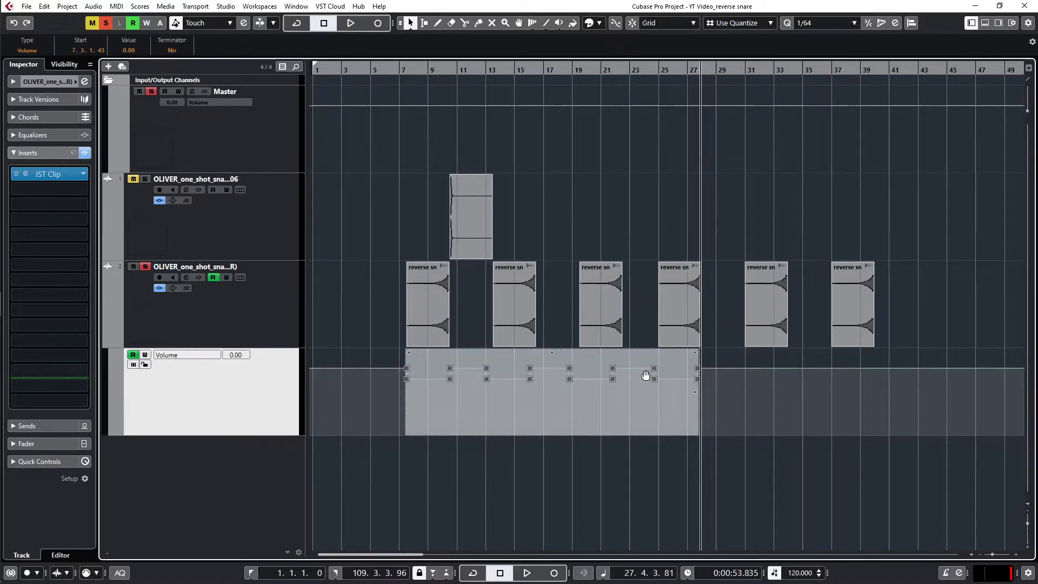
pyautogui.hotkey('ctrl', 'd')
pyautogui.moveTo(395, 359); pyautogui.dragTo(1009, 399)
pyautogui.hotkey('ctrl', 'd')
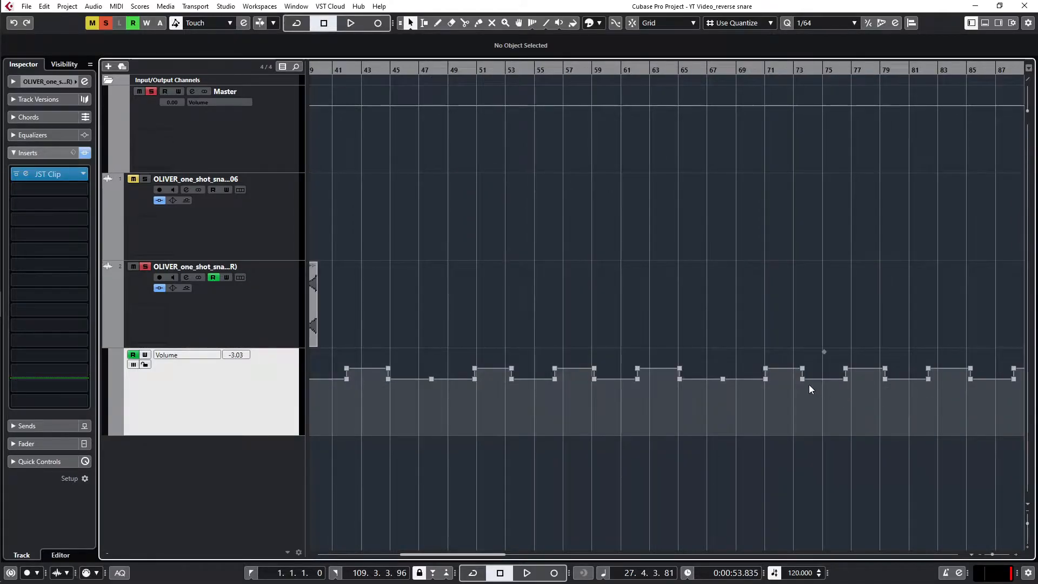
# Step: Copy the whole run of volume dips further along the lane, starting around bar 110
pyautogui.scroll(-4, 699, 386)
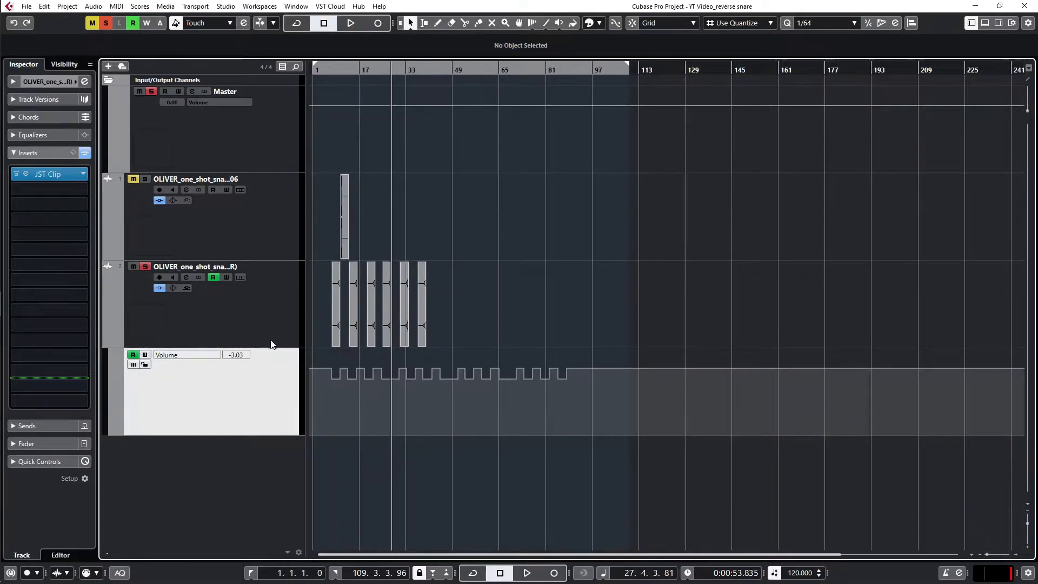
pyautogui.moveTo(318, 359); pyautogui.dragTo(612, 400)
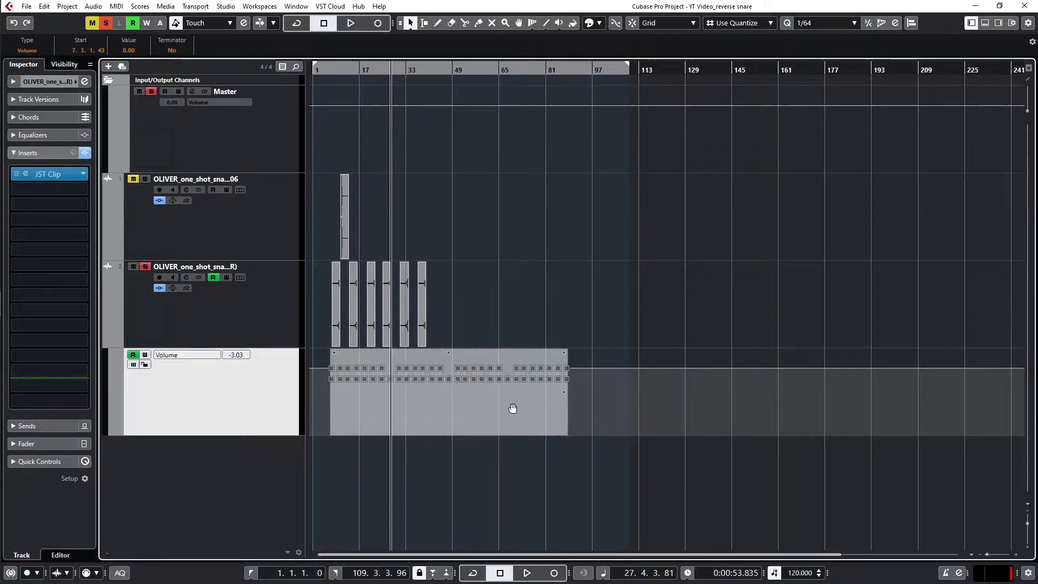
pyautogui.moveTo(513, 408); pyautogui.dragTo(814, 407)
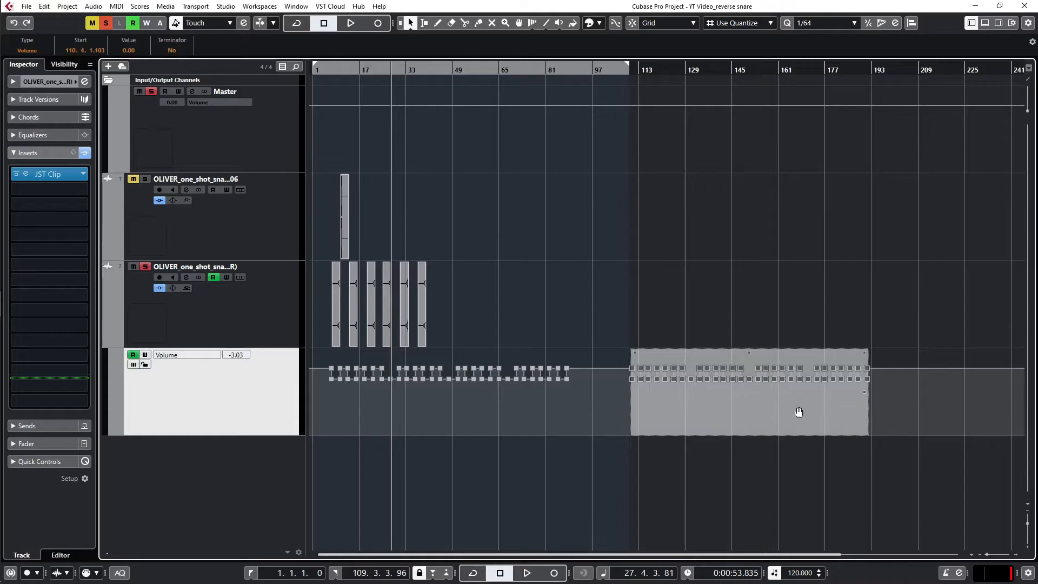
# Step: Undo all the copied volume dips and the original one until the automation line is flat
pyautogui.hotkey('ctrl', 'z')
pyautogui.hotkey('ctrl', 'z')
pyautogui.hotkey('ctrl', 'z')
pyautogui.hotkey('ctrl', 'z')
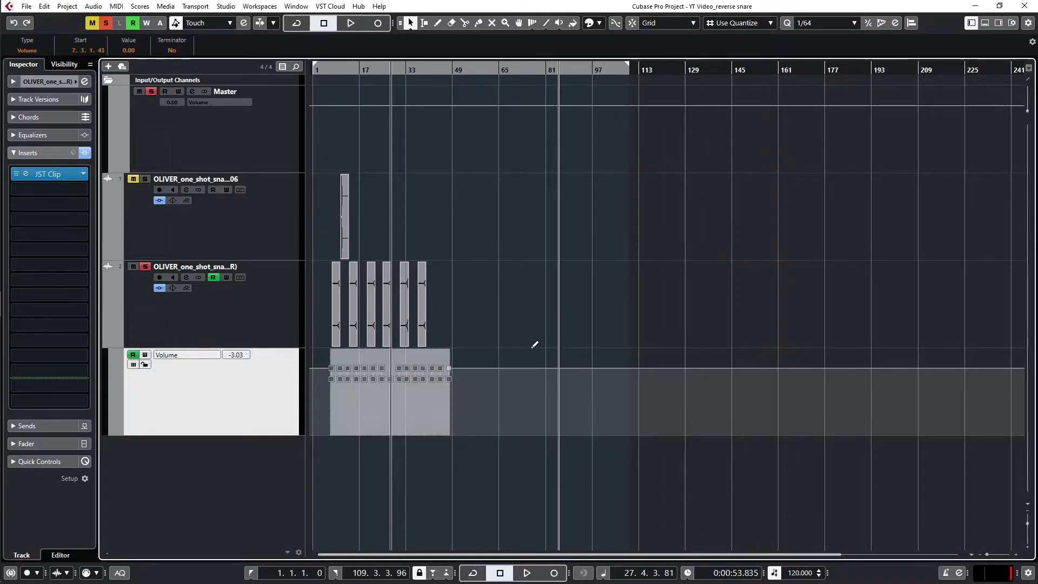
pyautogui.hotkey('ctrl', 'z')
pyautogui.hotkey('ctrl', 'z')
pyautogui.hotkey('ctrl', 'z')
pyautogui.scroll(10, 335, 369)
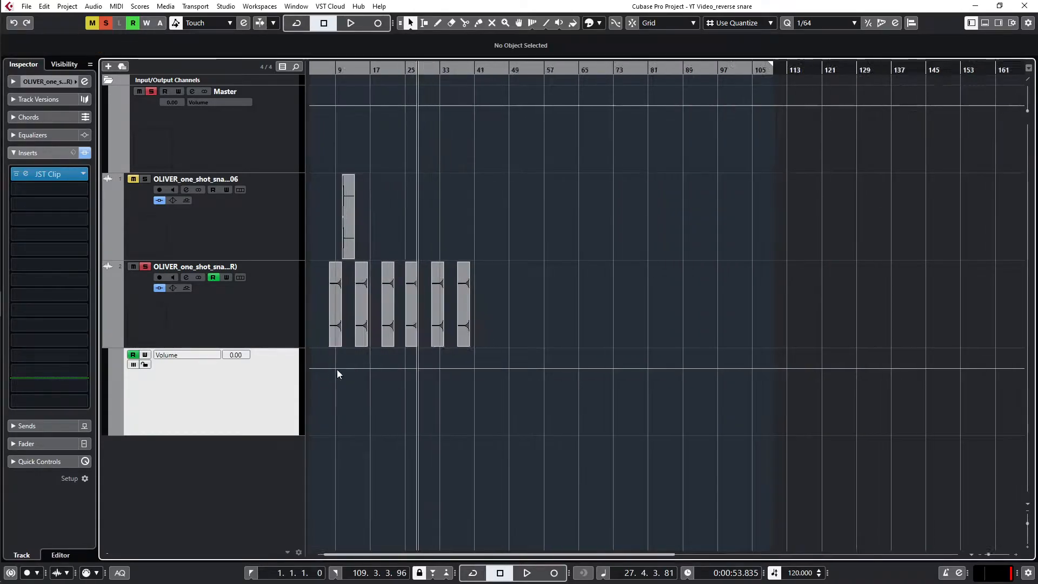
# Step: Range-select the volume lane from 7.2.4.112 to 10.3.1.8 beneath the first reverse snare and lower it to -6.75 dB
pyautogui.scroll(2, 335, 368)
pyautogui.hscroll(-6, 334, 369)
pyautogui.rightClick(514, 367)
pyautogui.click(528, 364)
pyautogui.scroll(5, 521, 362)
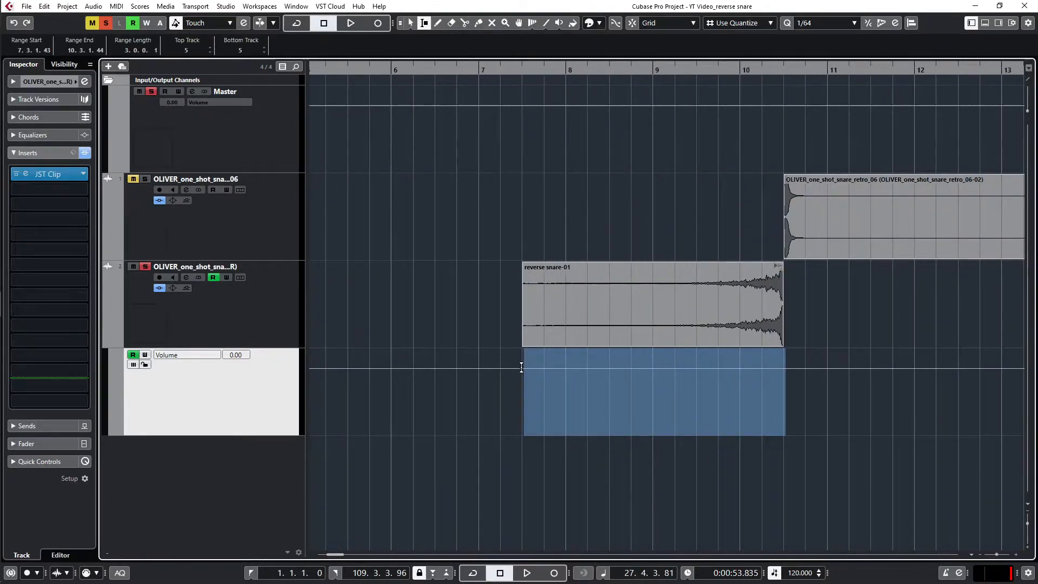
pyautogui.scroll(3, 521, 367)
pyautogui.moveTo(523, 367); pyautogui.dragTo(999, 361)
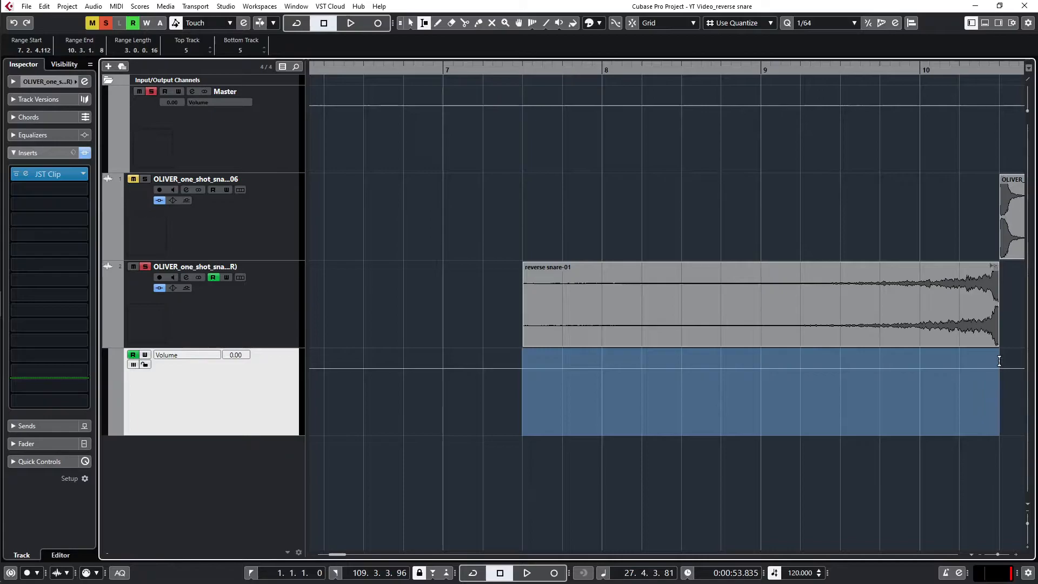
pyautogui.scroll(-4, 857, 364)
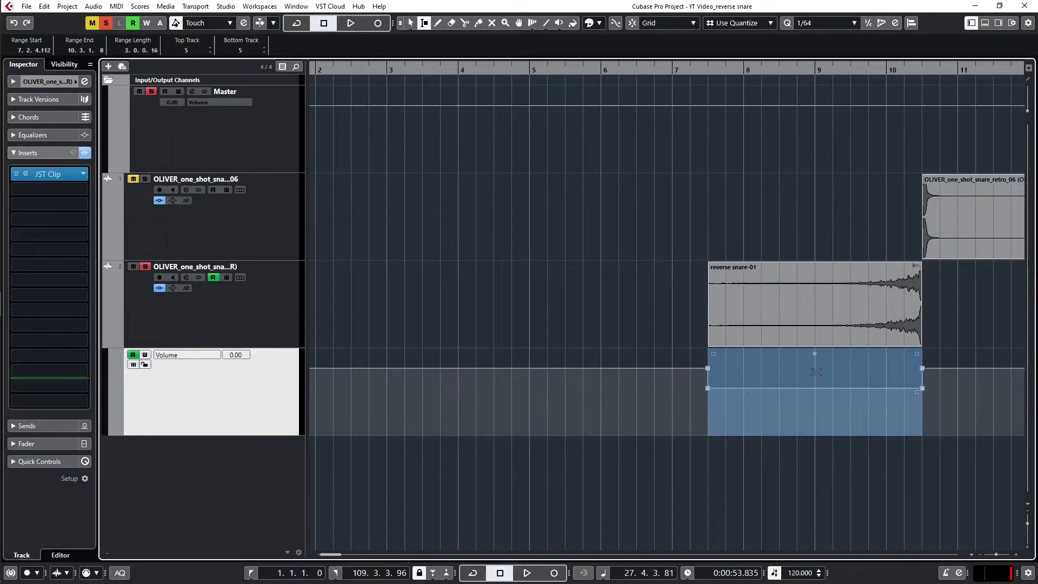
# Step: Move the volume dip's two end points to 10.3.1.4, just past the end of the first reverse snare event
pyautogui.scroll(8, 940, 389)
pyautogui.scroll(3, 847, 373)
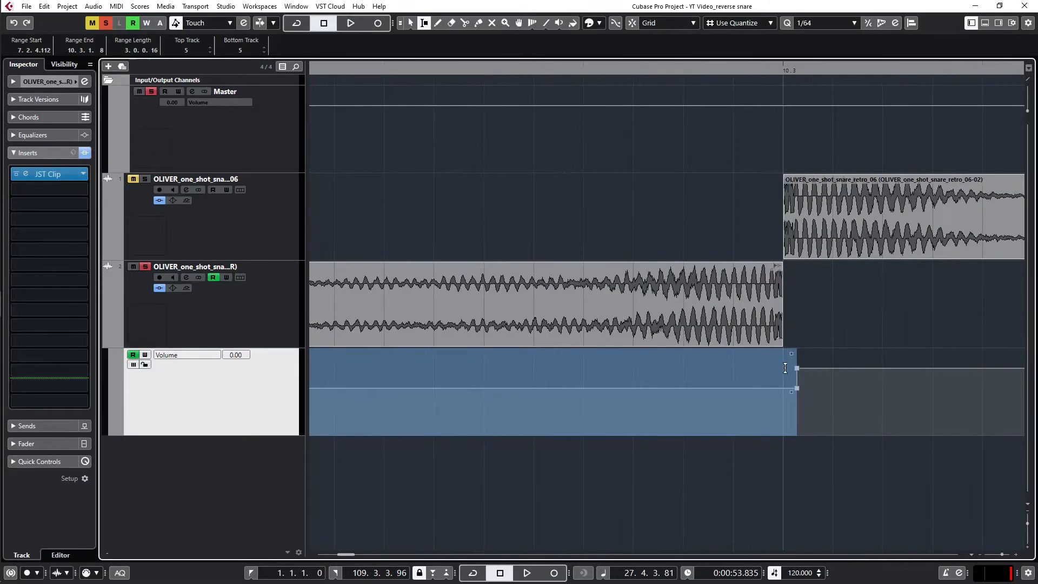
pyautogui.scroll(2, 764, 366)
pyautogui.press('1')
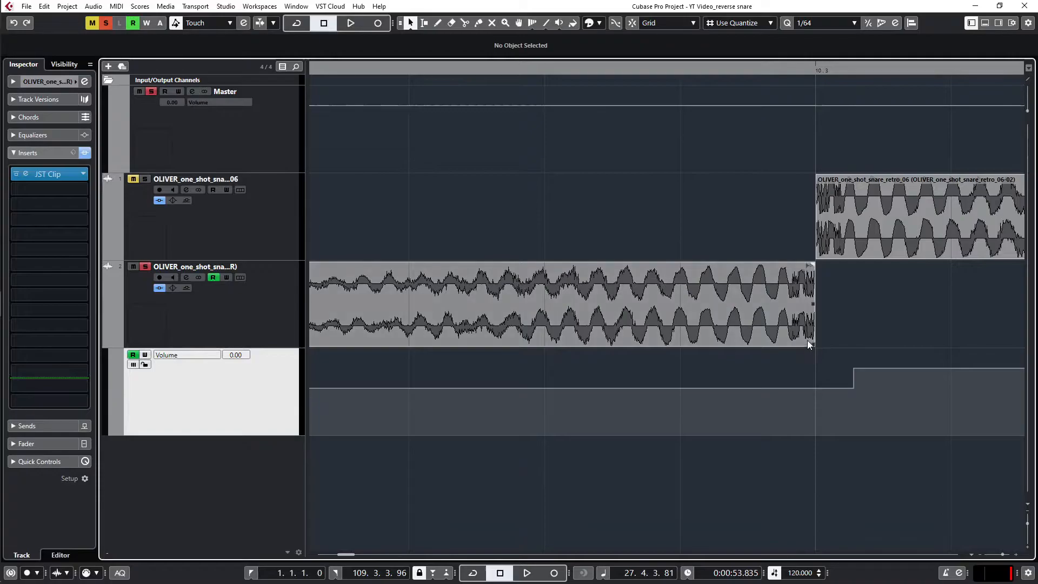
pyautogui.scroll(-8, 809, 348)
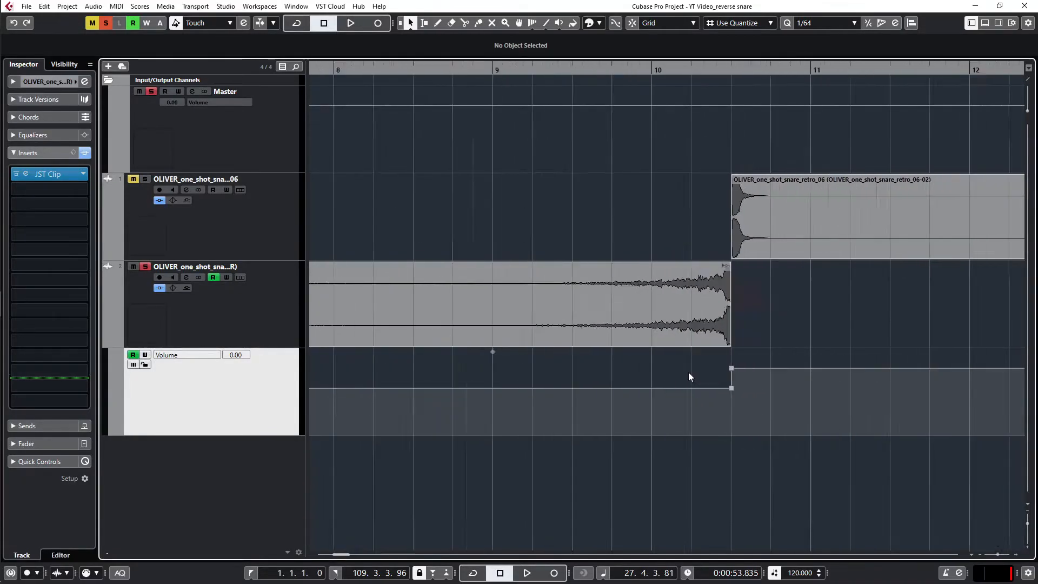
pyautogui.scroll(5, 712, 364)
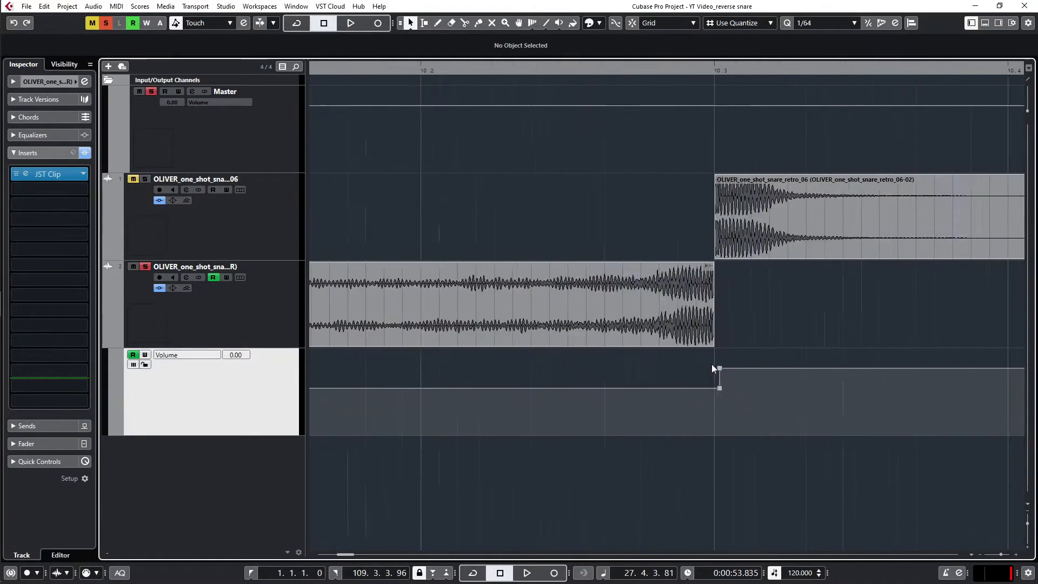
pyautogui.scroll(3, 719, 364)
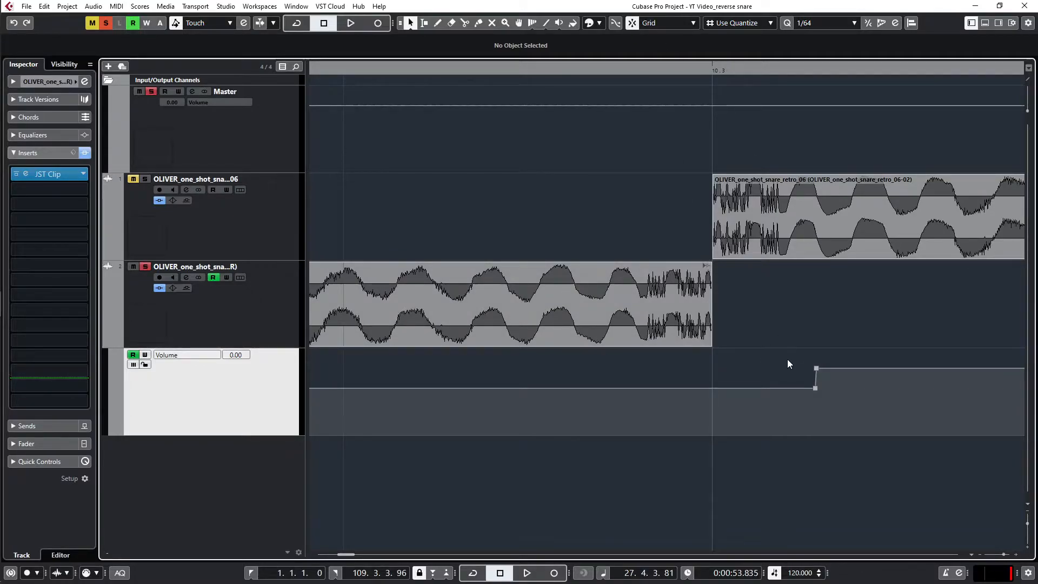
pyautogui.moveTo(815, 389); pyautogui.dragTo(728, 411)
pyautogui.hotkey('ctrl', 'z')
pyautogui.hotkey('ctrl', 'z')
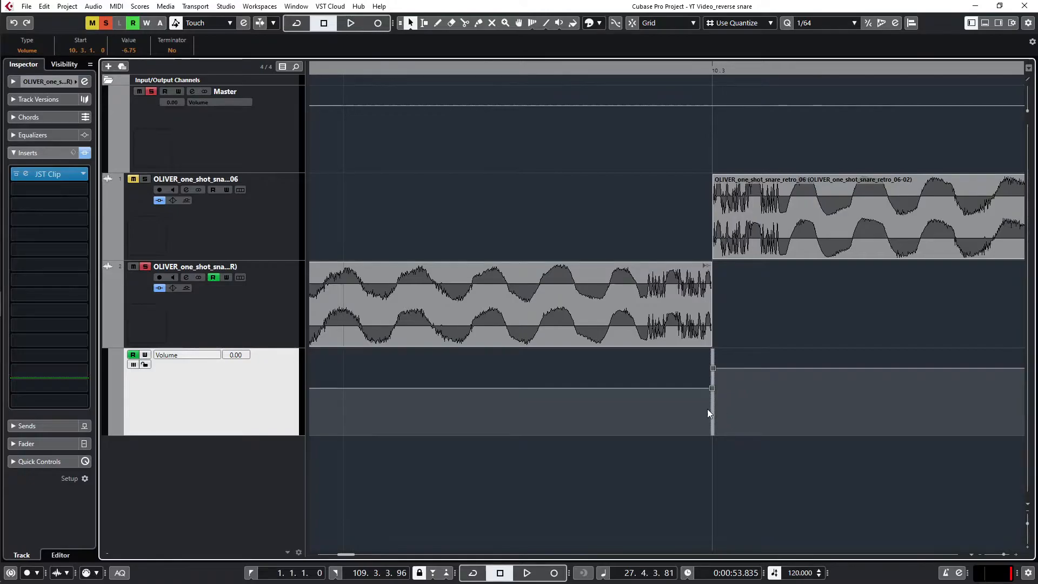
pyautogui.moveTo(709, 411); pyautogui.dragTo(762, 429)
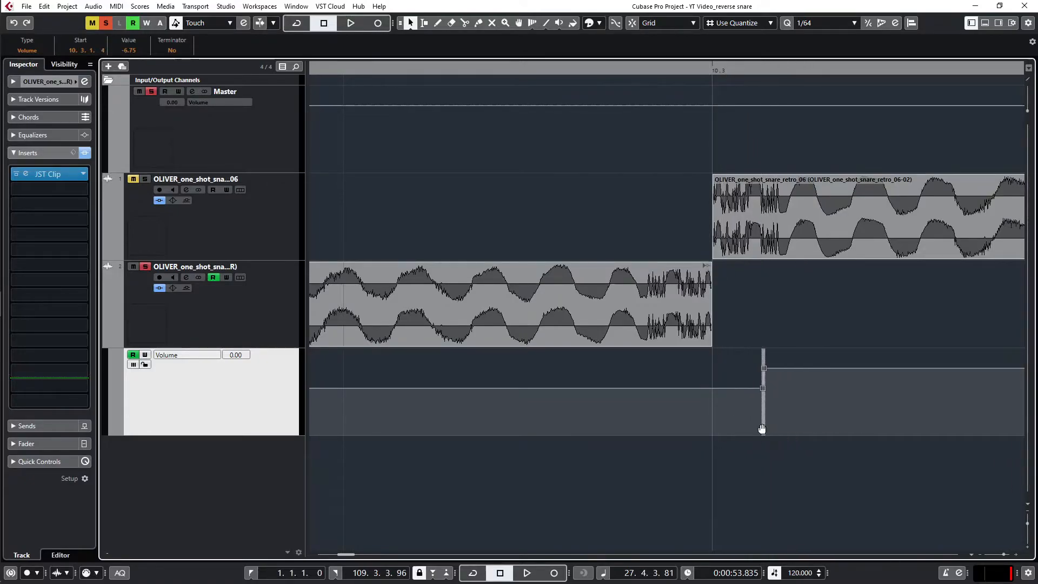
# Step: Delete the five later reverse snare events, keeping only the first one
pyautogui.scroll(-15, 749, 423)
pyautogui.scroll(-5, 730, 401)
pyautogui.moveTo(505, 281); pyautogui.dragTo(997, 296)
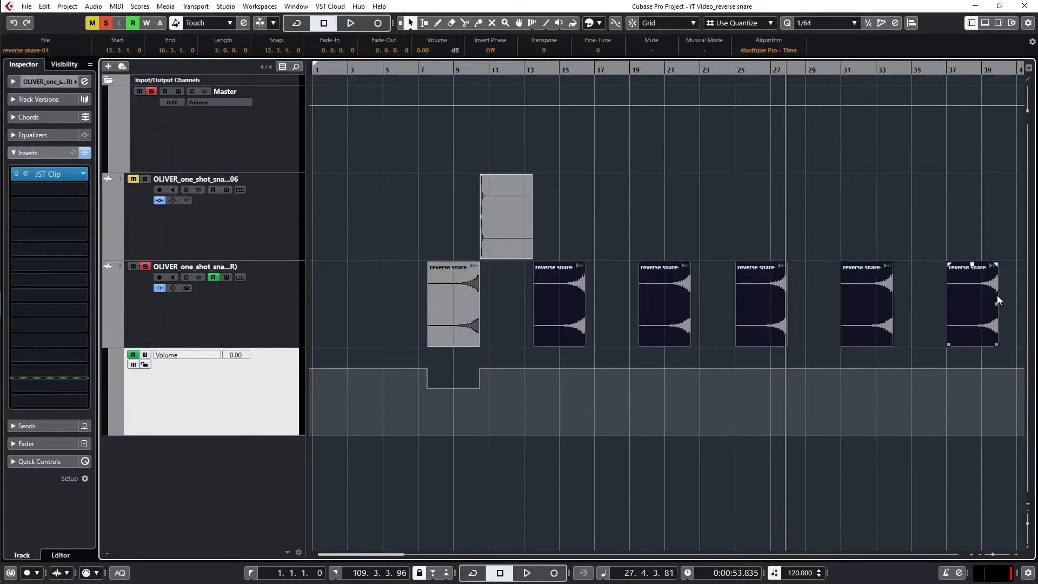
pyautogui.scroll(-6, 765, 297)
pyautogui.press('Delete')
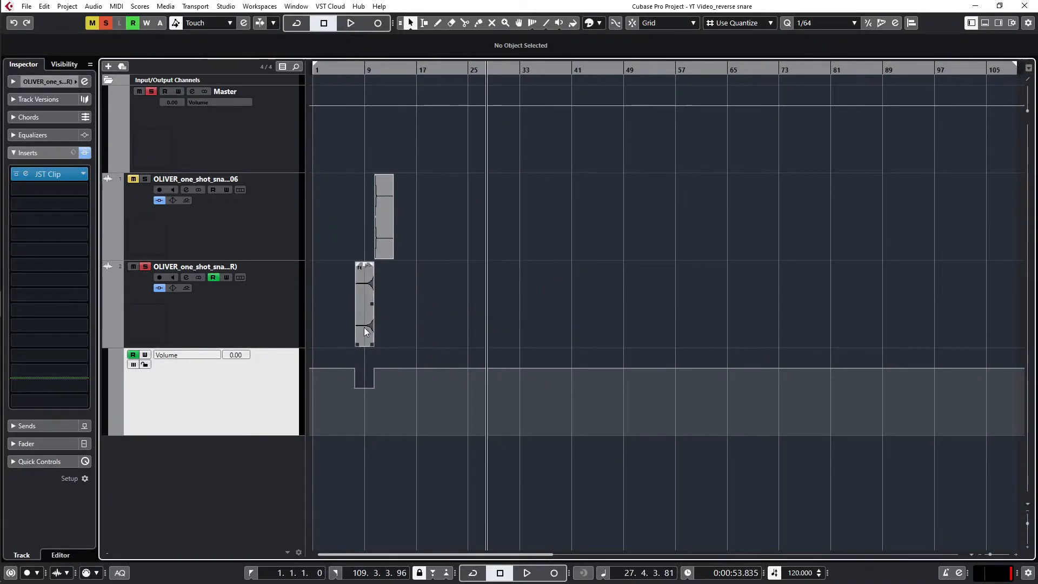
# Step: Copy the remaining reverse snare event together with its volume dip to 14.1.3.37
pyautogui.scroll(12, 364, 327)
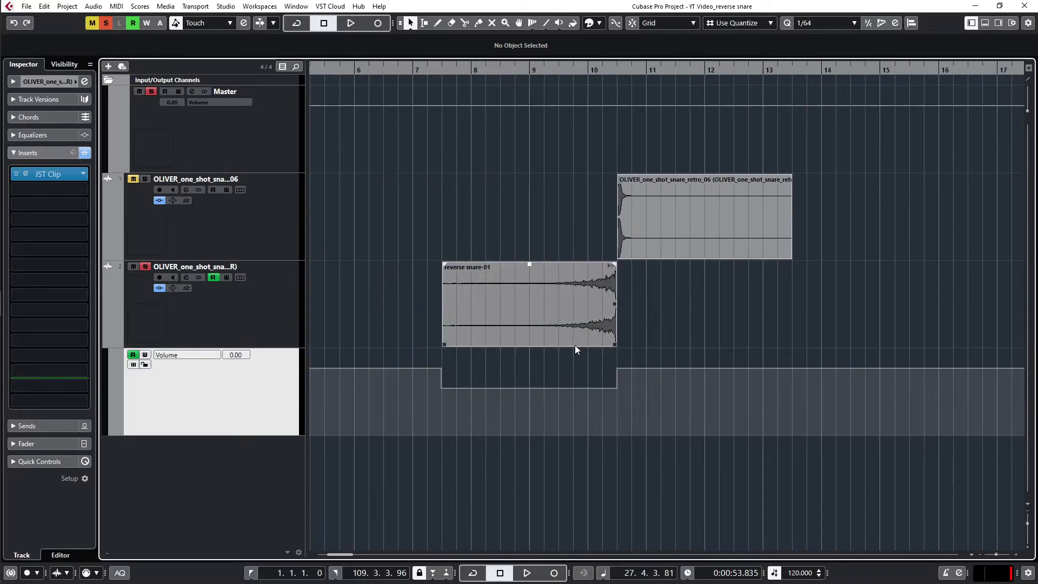
pyautogui.click(543, 316)
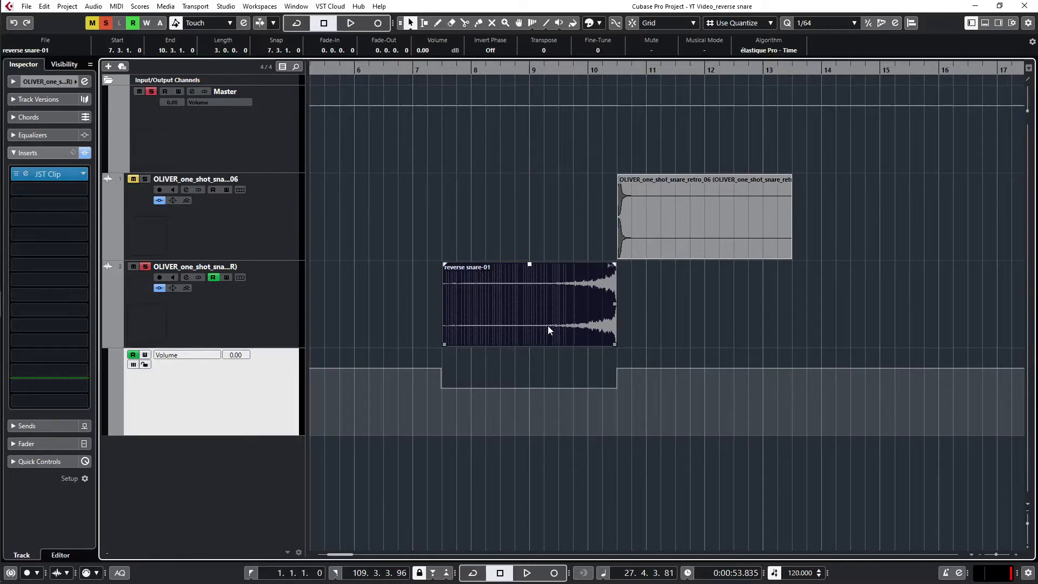
pyautogui.moveTo(548, 326); pyautogui.dragTo(937, 309)
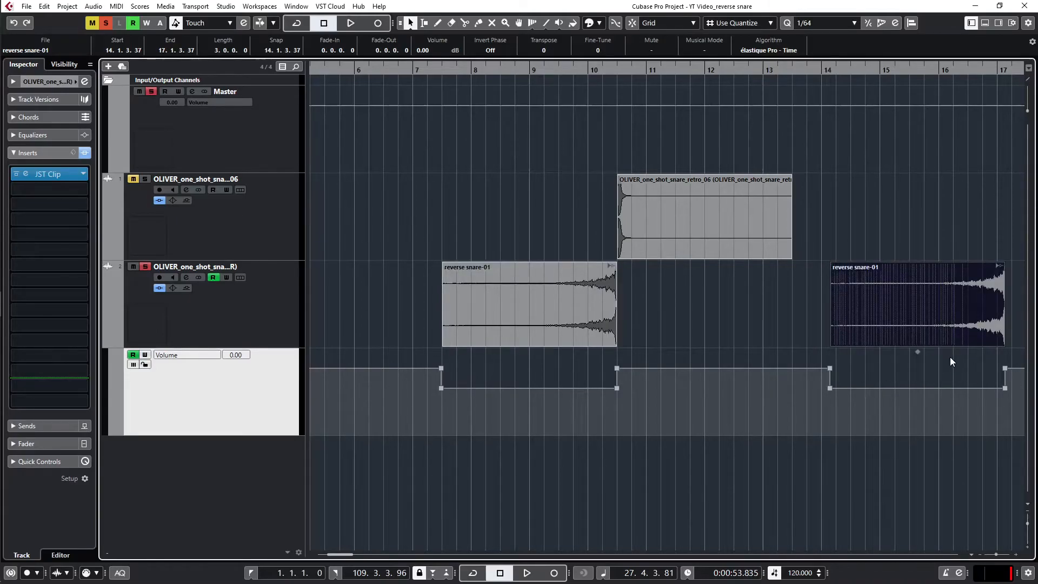
# Step: Select the automation points of both volume dips and scale them vertically so the low points reach -22.9 dB
pyautogui.press('g')
pyautogui.press('g')
pyautogui.press('g')
pyautogui.press('g')
pyautogui.press('g')
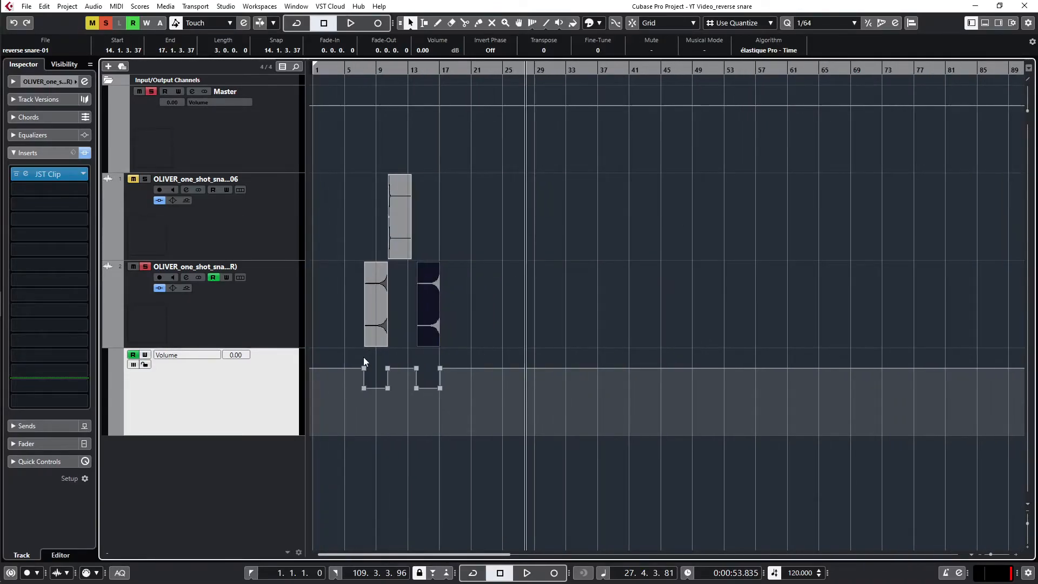
pyautogui.press('h')
pyautogui.press('h')
pyautogui.moveTo(349, 382); pyautogui.dragTo(625, 412)
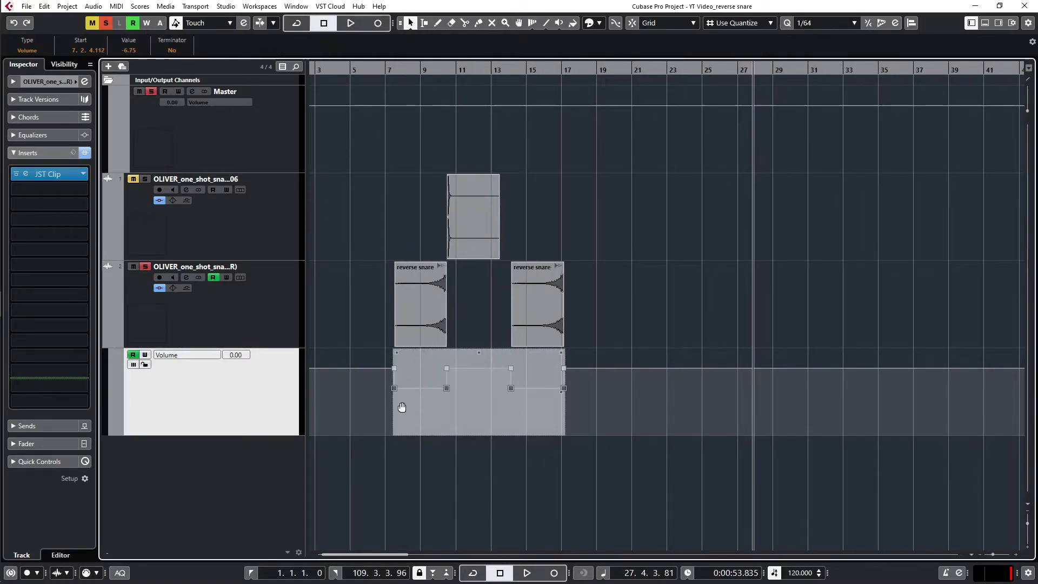
pyautogui.scroll(1, 401, 410)
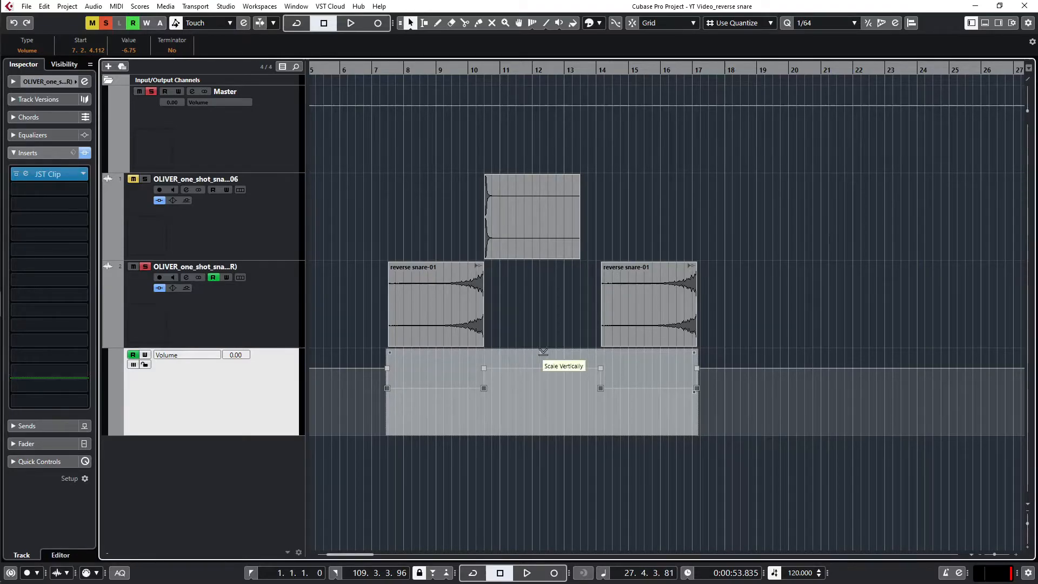
pyautogui.moveTo(542, 352); pyautogui.dragTo(563, 403)
pyautogui.scroll(-6, 566, 398)
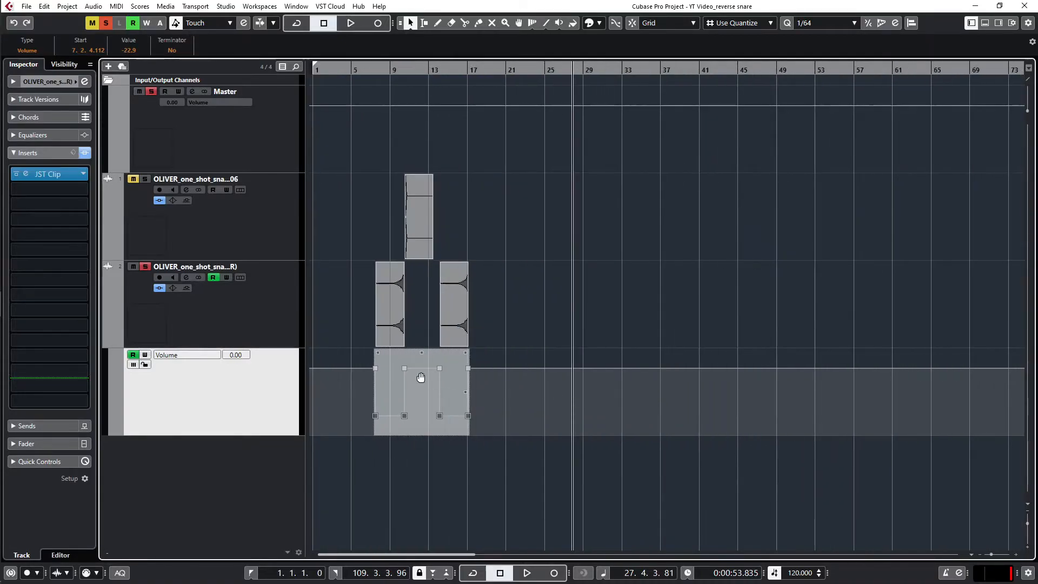
pyautogui.scroll(5, 400, 377)
pyautogui.hscroll(-5, 423, 378)
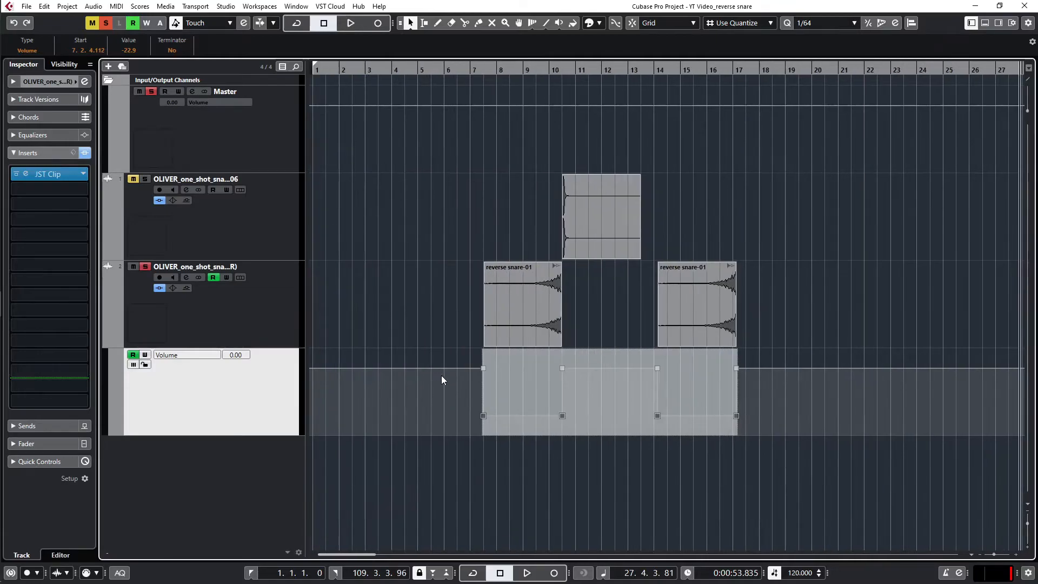
# Step: Delete all the automation points of both volume dips beneath the reverse snare events
pyautogui.moveTo(450, 352); pyautogui.dragTo(793, 431)
pyautogui.press('Delete')
pyautogui.scroll(-4, 480, 352)
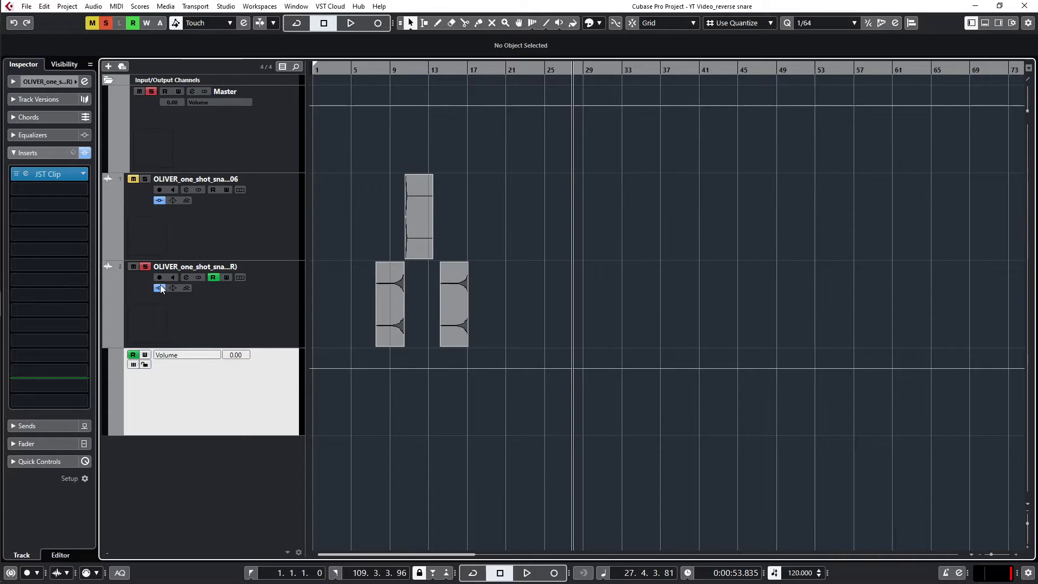
# Step: Enable automation writing on the reverse snare track and record JST Clip Drive knob movements during playback
pyautogui.click(226, 277)
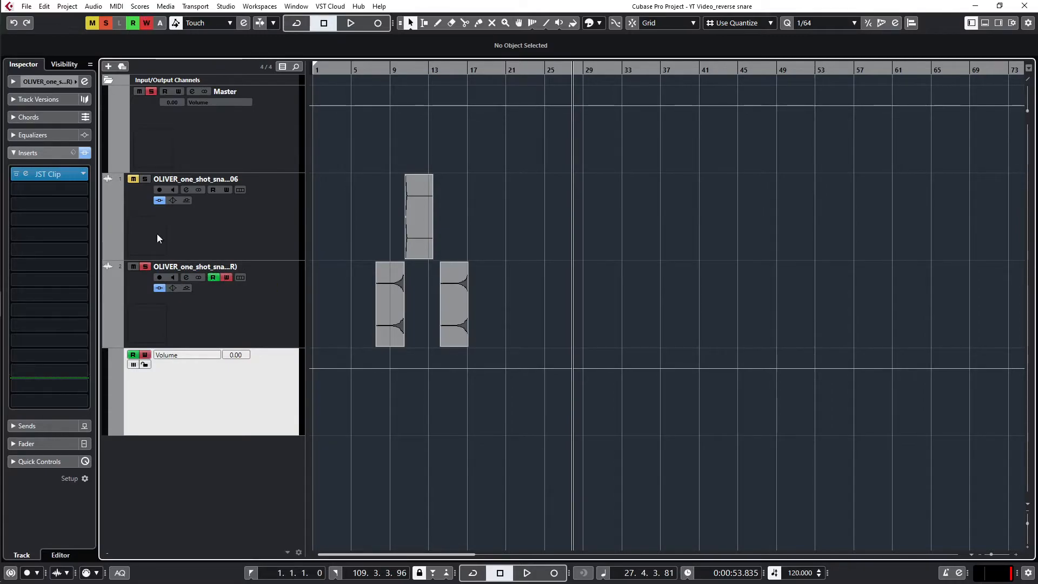
pyautogui.click(50, 174)
pyautogui.moveTo(576, 132); pyautogui.dragTo(751, 110)
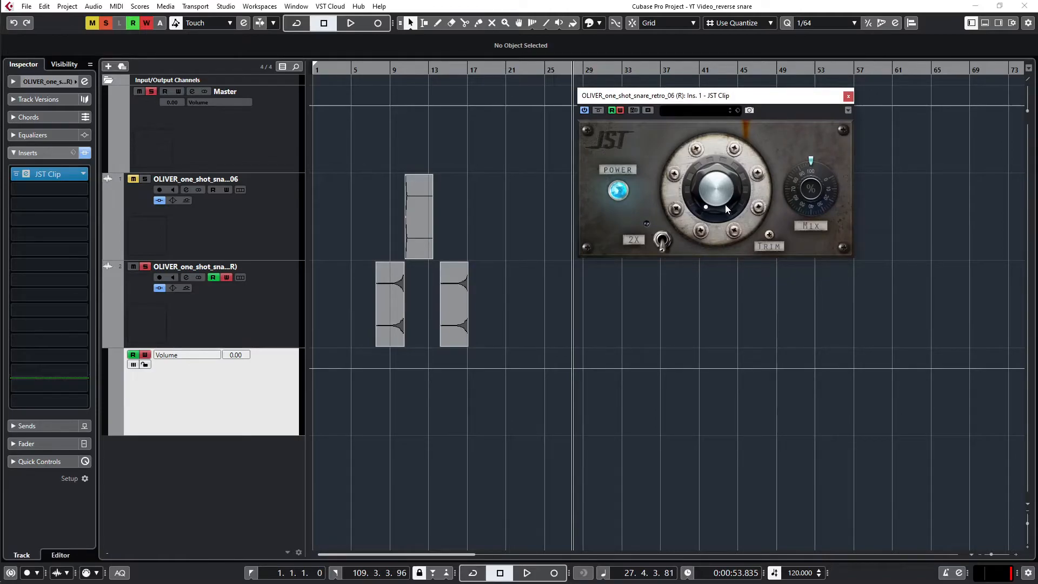
pyautogui.press('space')
pyautogui.moveTo(725, 204)
pyautogui.mouseDown()
pyautogui.moveTo(714, 176)
pyautogui.moveTo(721, 249)
pyautogui.moveTo(734, 187)
pyautogui.moveTo(730, 194)
pyautogui.mouseUp()
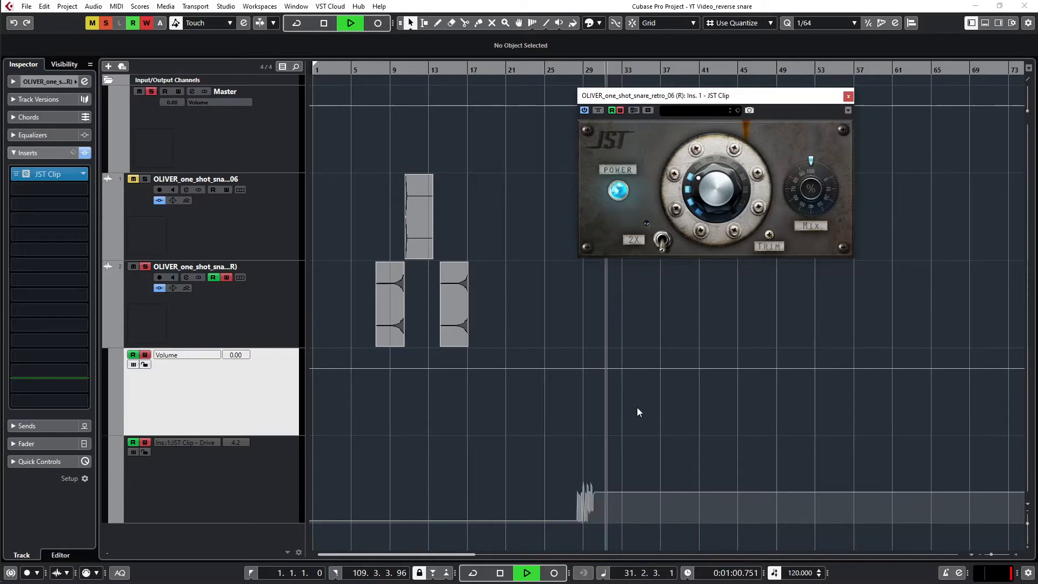
# Step: Select all the recorded JST Clip Drive automation points and duplicate them directly after the original passage
pyautogui.scroll(8, 624, 446)
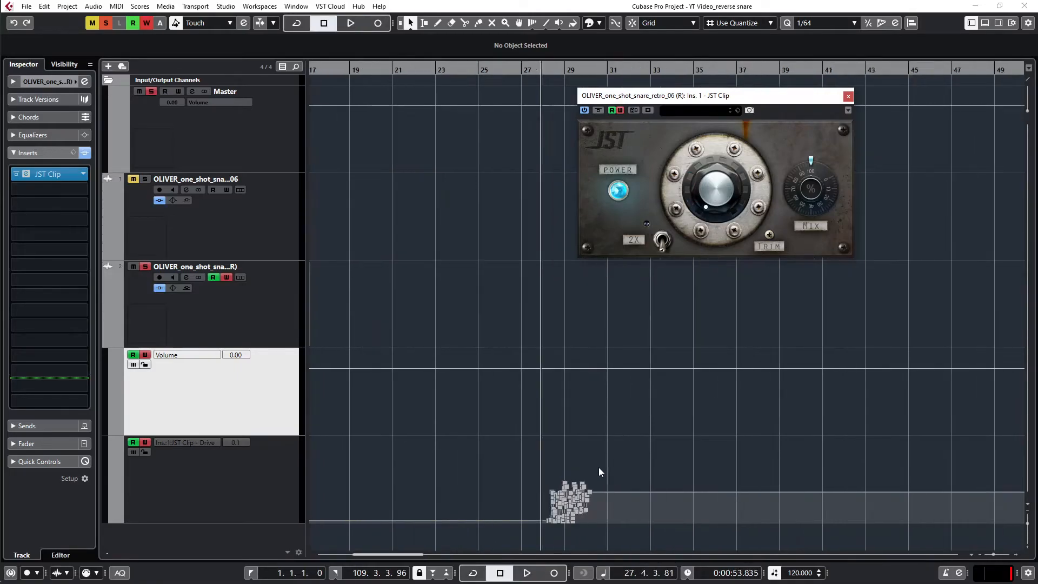
pyautogui.moveTo(467, 474); pyautogui.dragTo(725, 537)
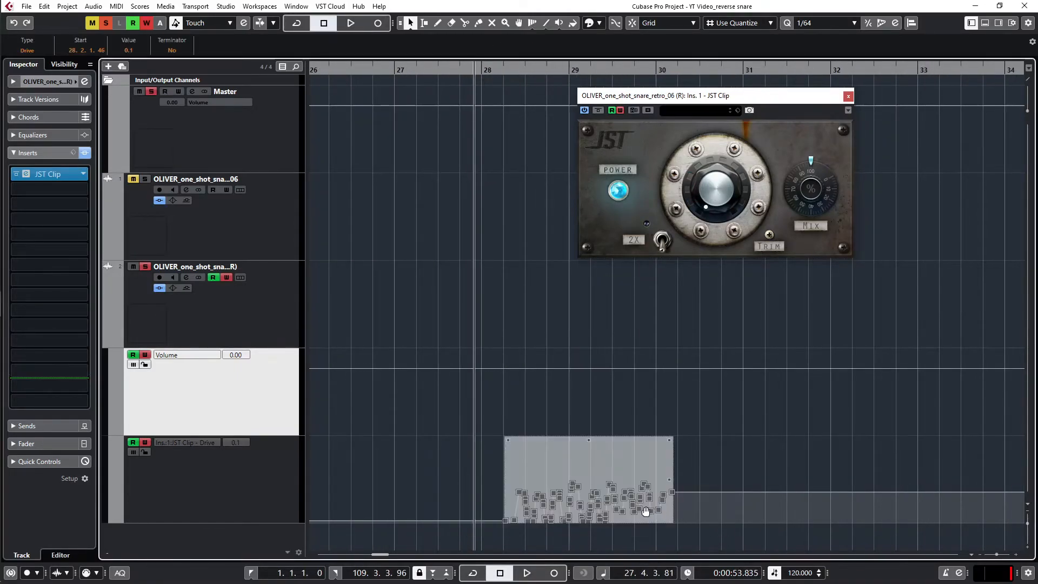
pyautogui.hotkey('ctrl', 'd')
# Step: Copy the whole doubled Drive automation passage to 32.3.2.91 and close the JST Clip window
pyautogui.moveTo(872, 454); pyautogui.dragTo(511, 522)
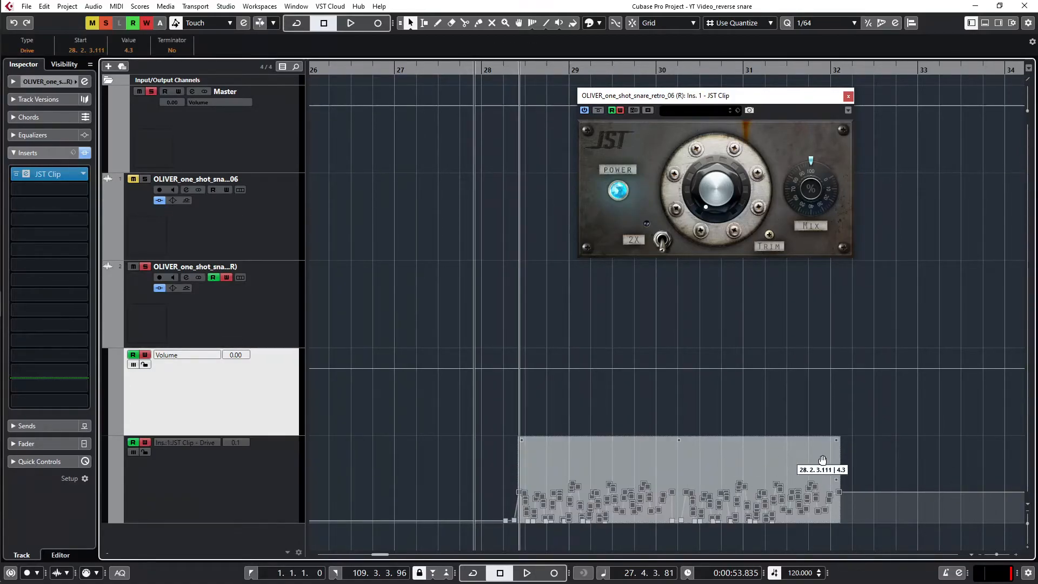
pyautogui.moveTo(894, 457); pyautogui.dragTo(464, 552)
pyautogui.keyDown('alt'); pyautogui.moveTo(665, 457); pyautogui.dragTo(1034, 447); pyautogui.keyUp('alt')
pyautogui.press('g')
pyautogui.press('g')
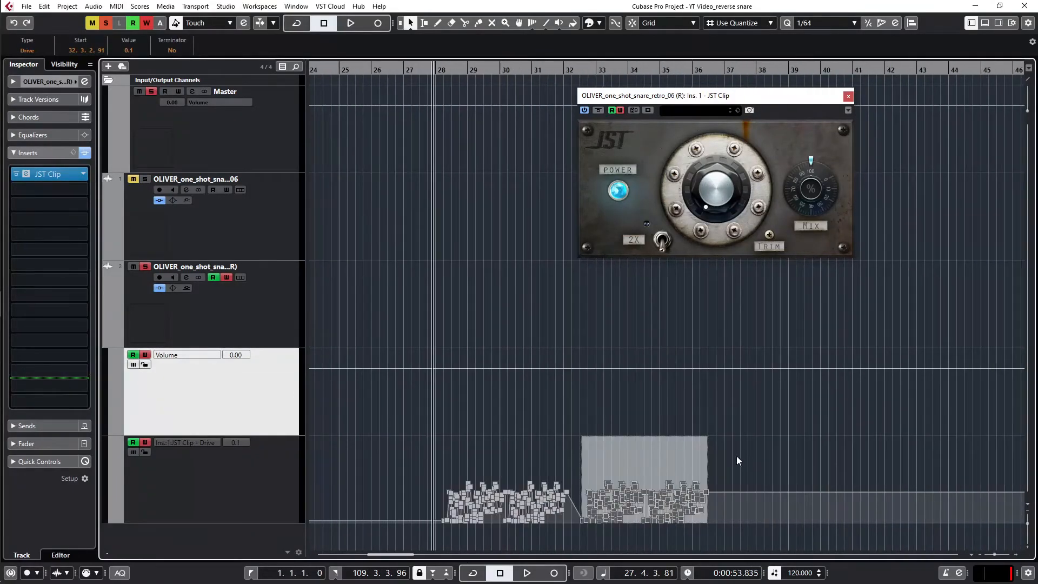
pyautogui.click(849, 96)
# Step: Turn off automation writing on the reverse snare track and clear all solo and mute states
pyautogui.press('g')
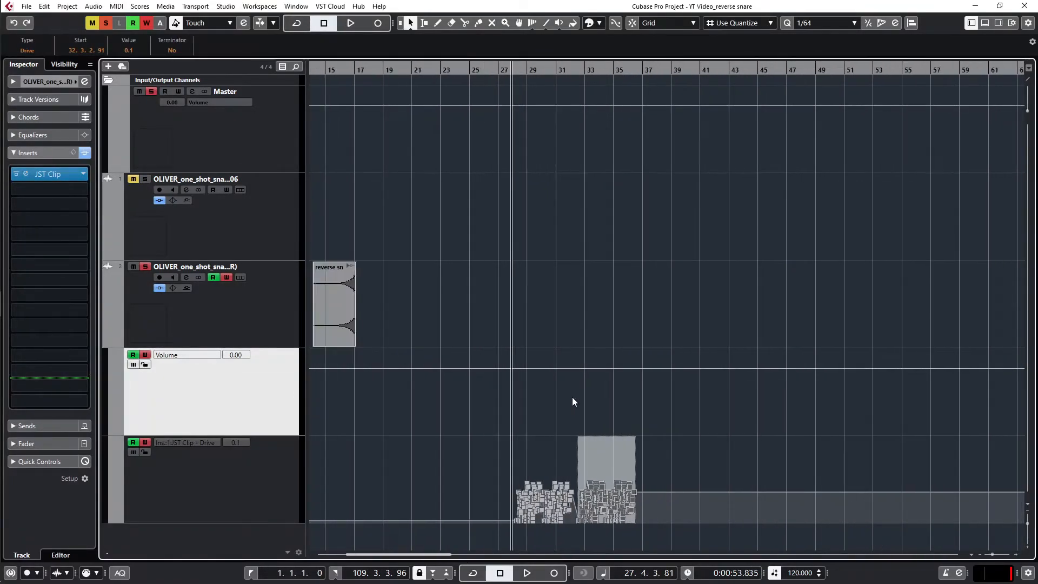
pyautogui.click(145, 442)
pyautogui.click(145, 267)
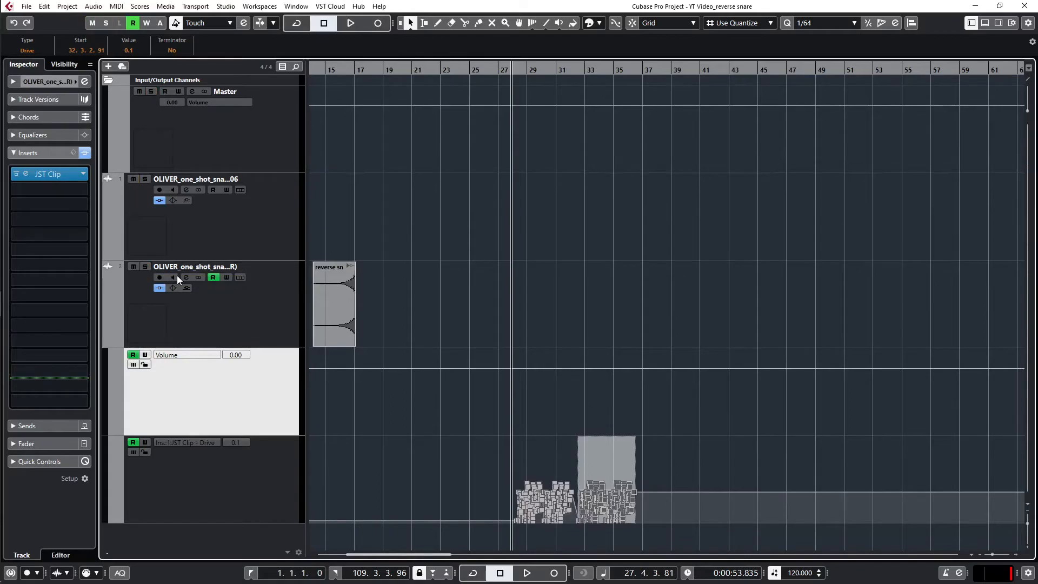
pyautogui.scroll(-1, 648, 390)
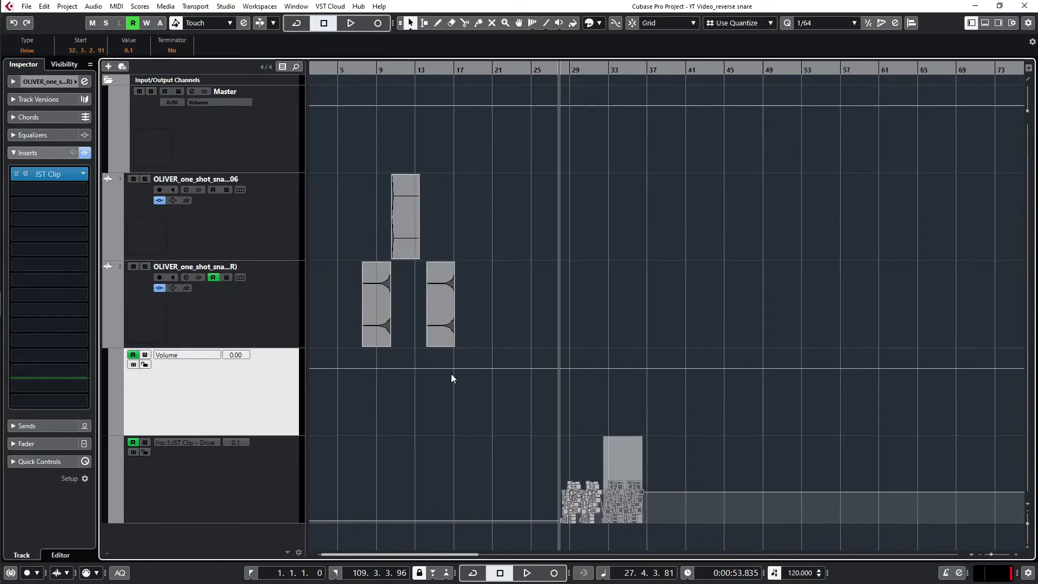
pyautogui.scroll(2, 450, 374)
pyautogui.hscroll(-5, 503, 374)
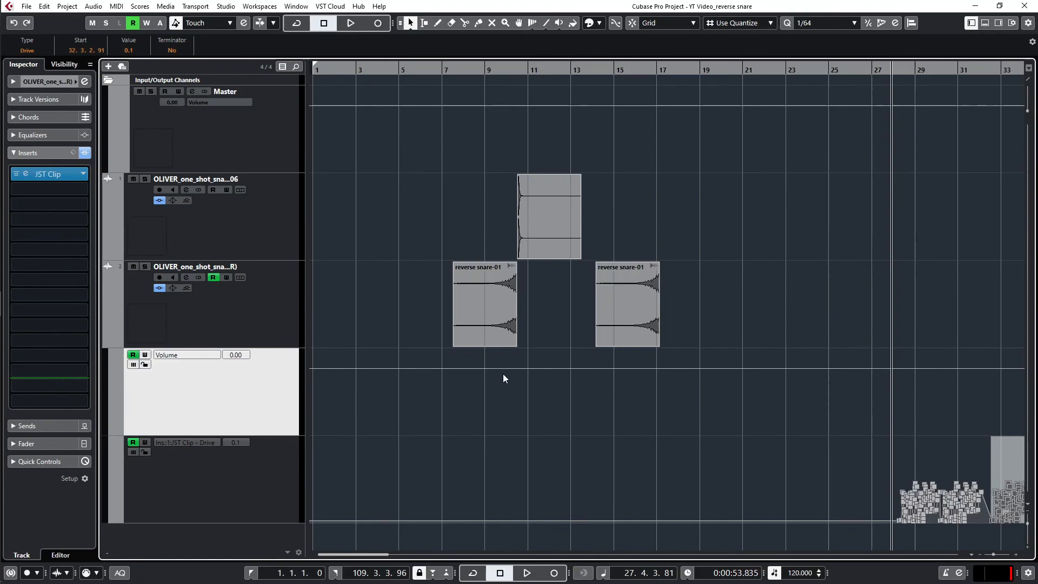
pyautogui.scroll(-4, 508, 374)
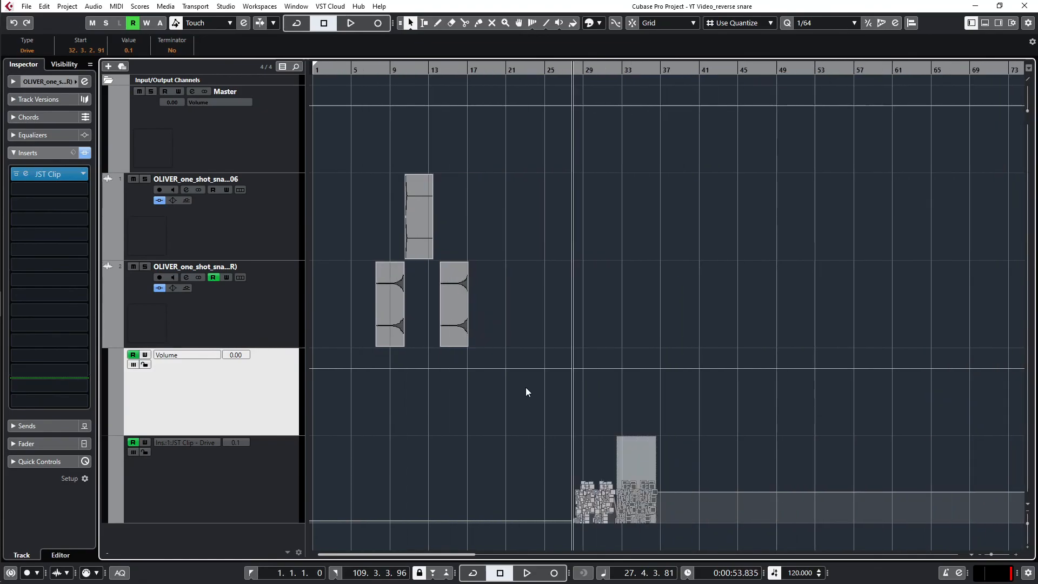